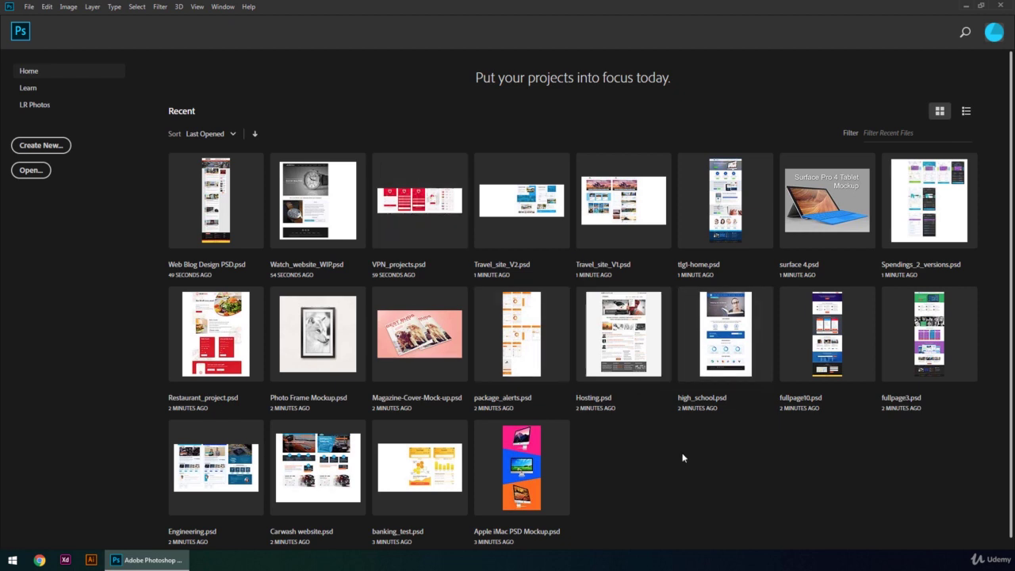
- Compare the list and thumbnail views of the recent files and check the available sort options
click(966, 111)
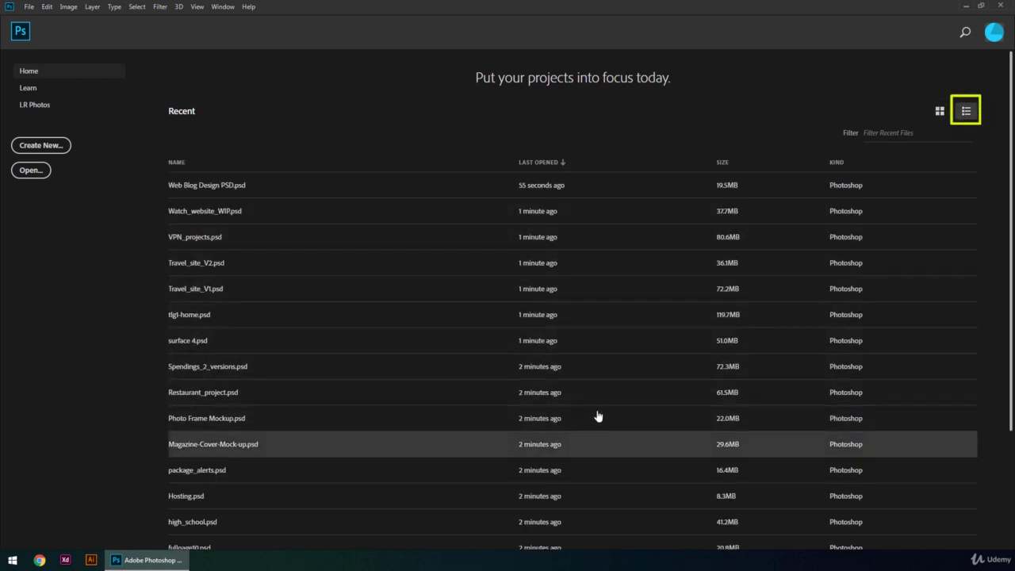
click(939, 115)
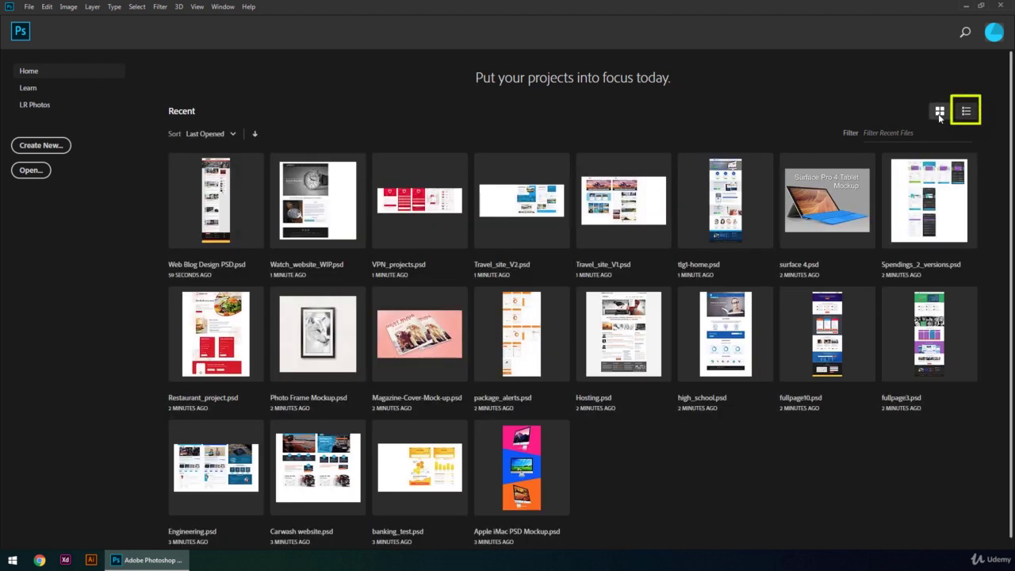
click(231, 135)
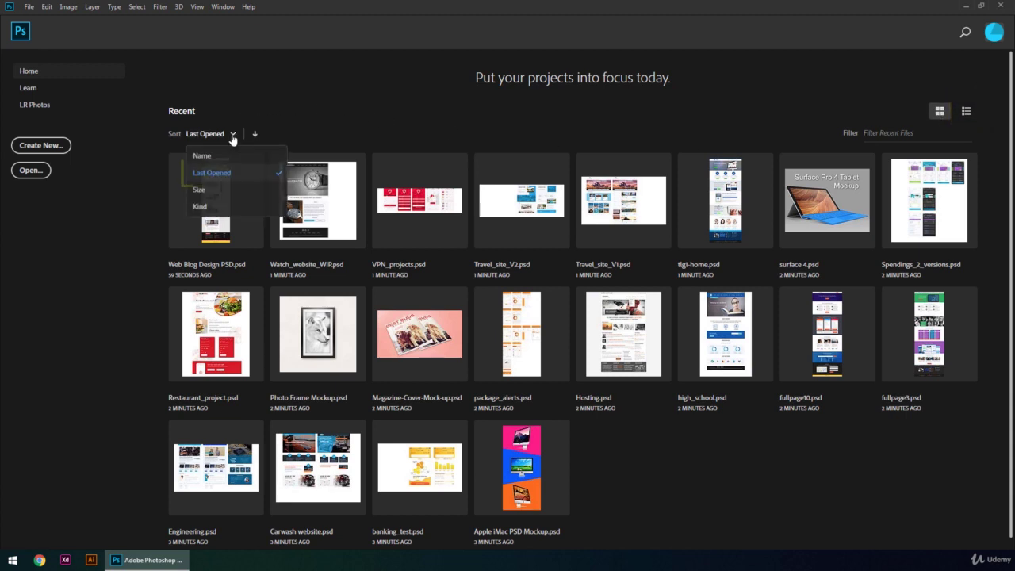
click(253, 177)
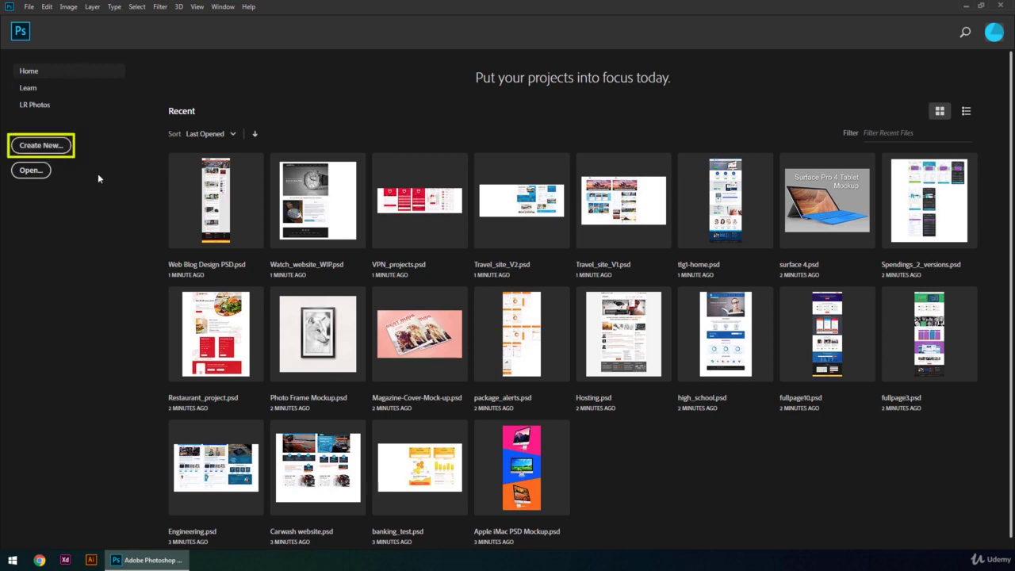
- Create a document from the Web Large preset (1920 x 1080 px, 72 ppi) and ungroup its artboard
key(ctrl+n)
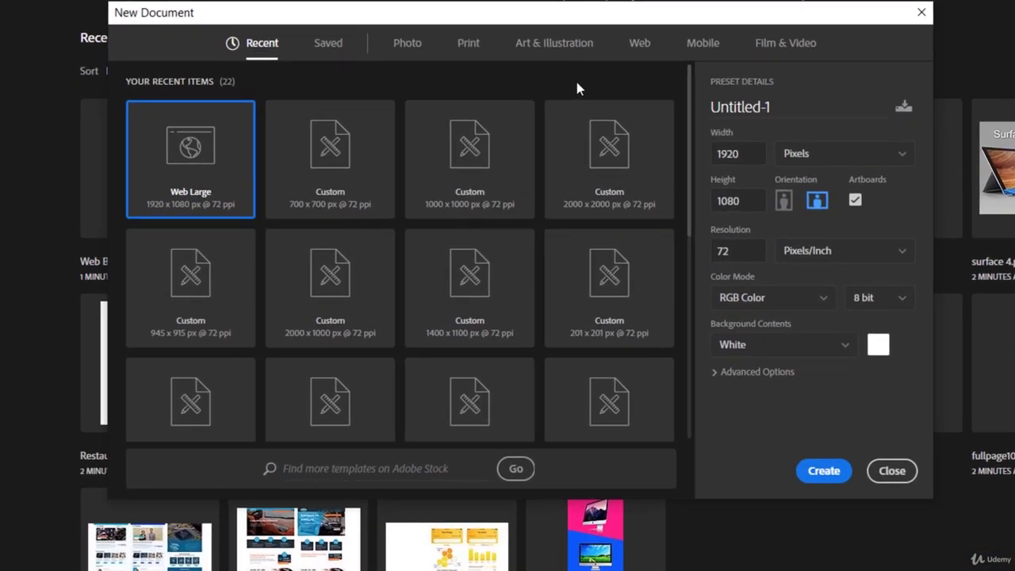
click(639, 46)
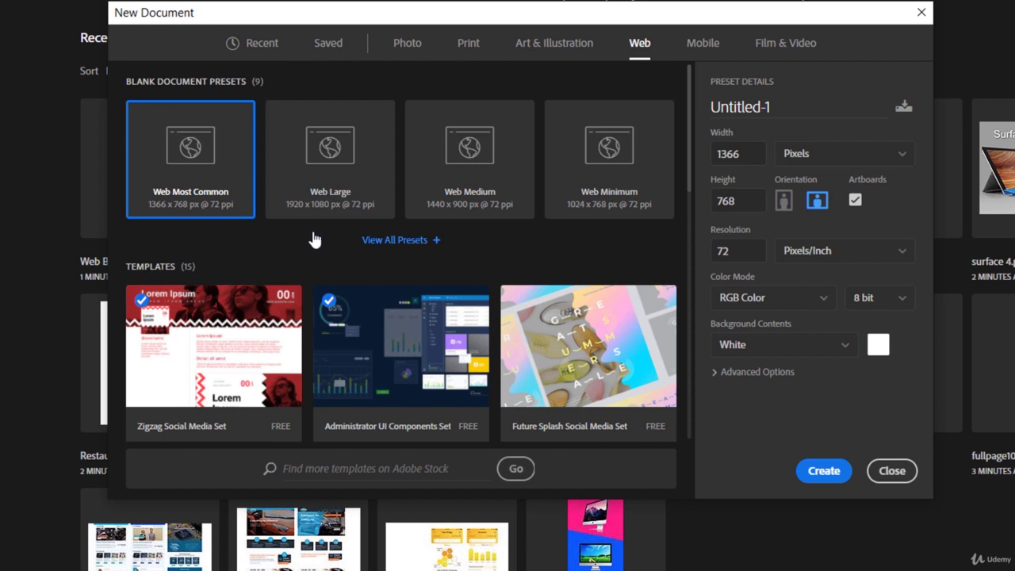
click(334, 158)
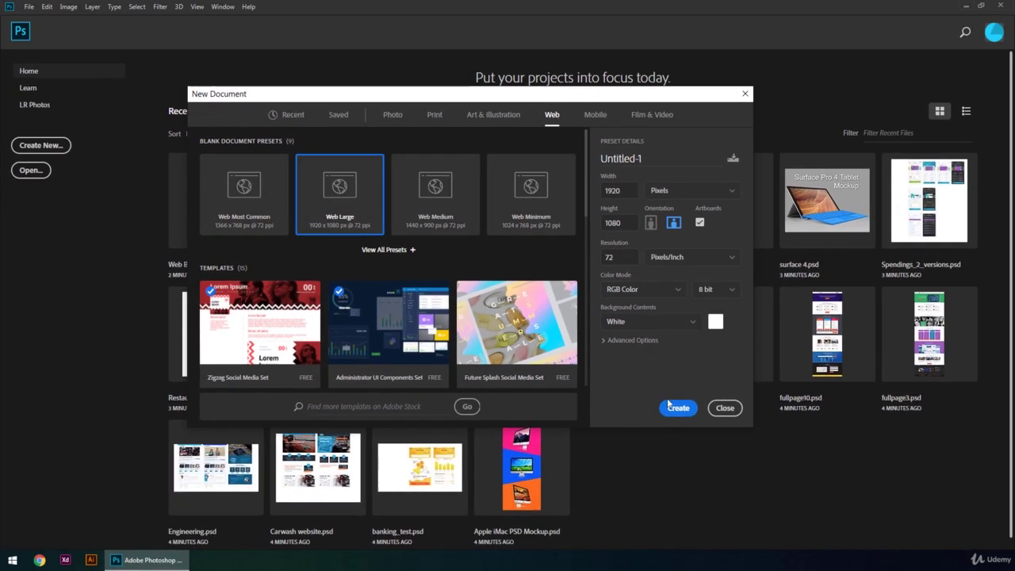
click(670, 406)
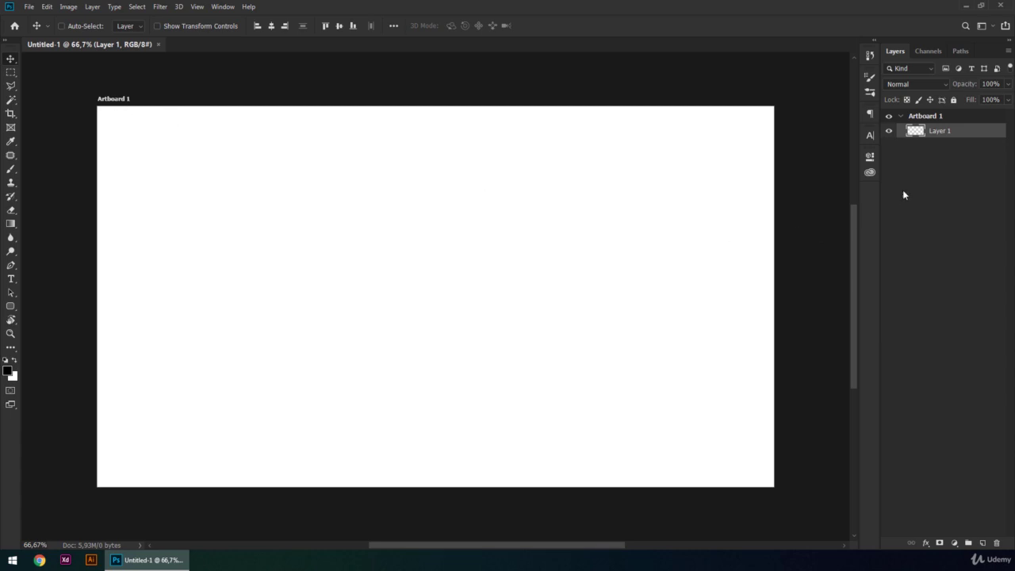
right_click(951, 118)
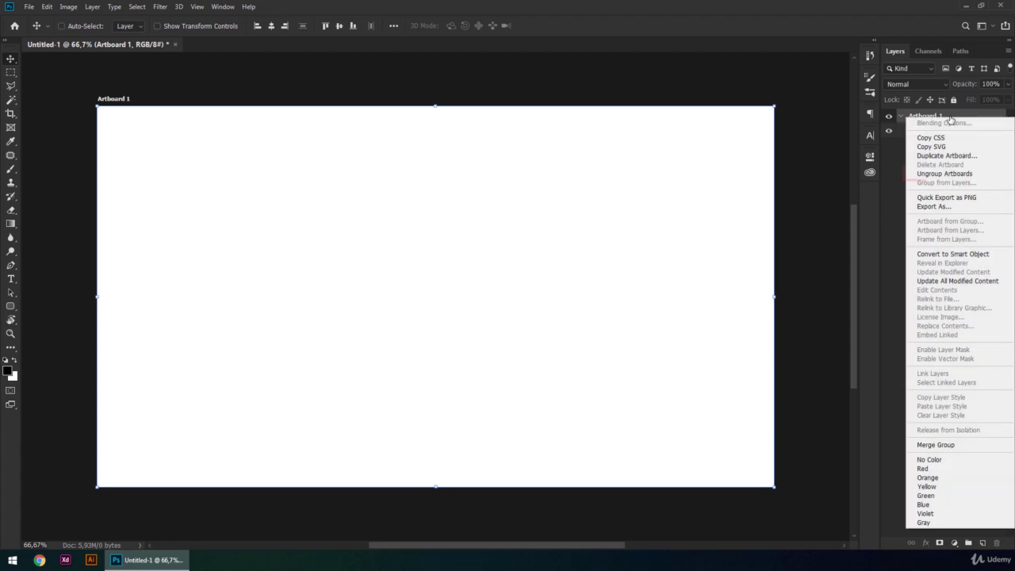
click(972, 175)
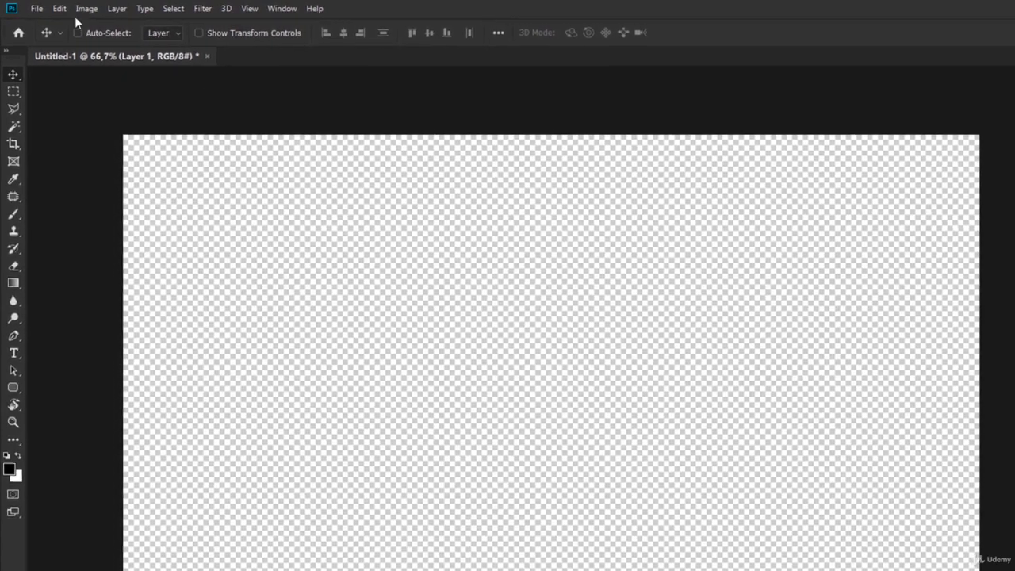
- Open the General preferences
click(56, 10)
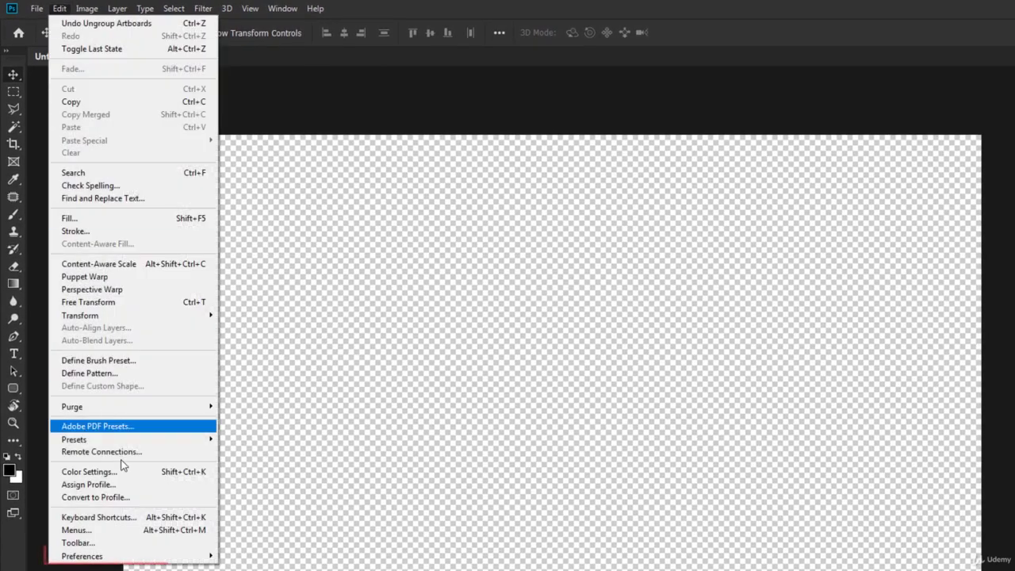
mouse_move(154, 485)
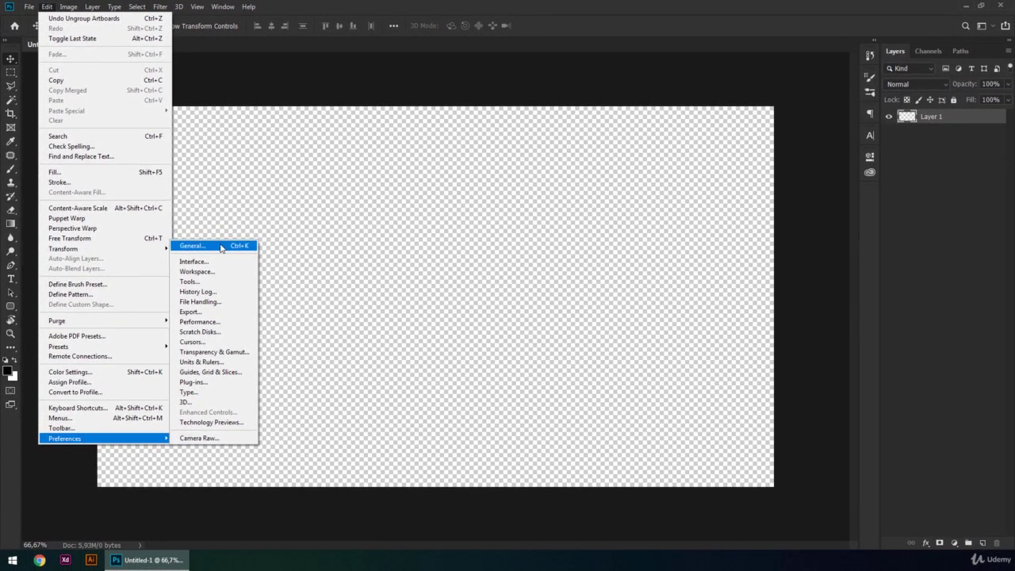
click(279, 315)
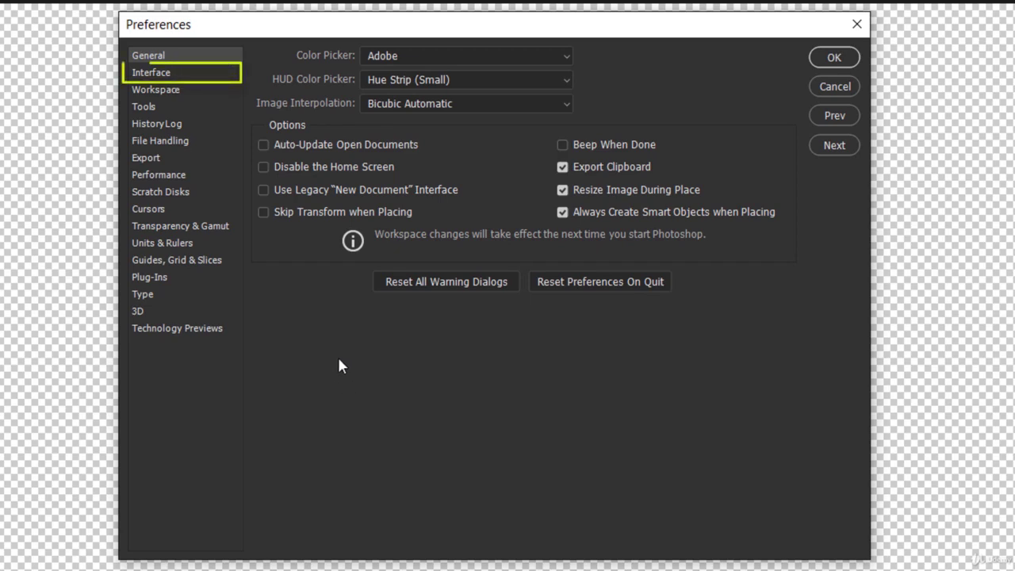
- Preview the lighter color themes in the Interface preferences and return to the darkest one
click(161, 74)
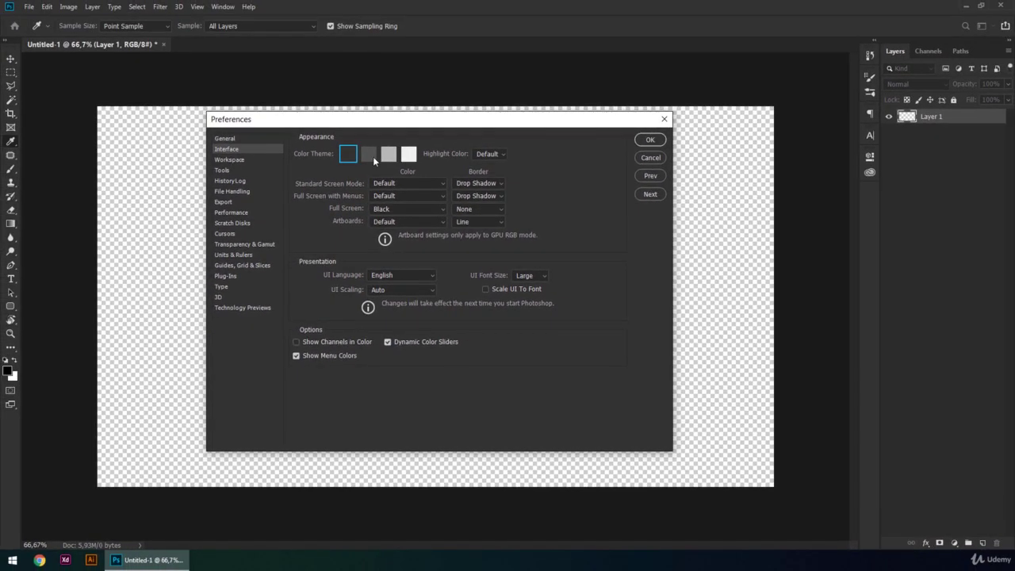
click(369, 150)
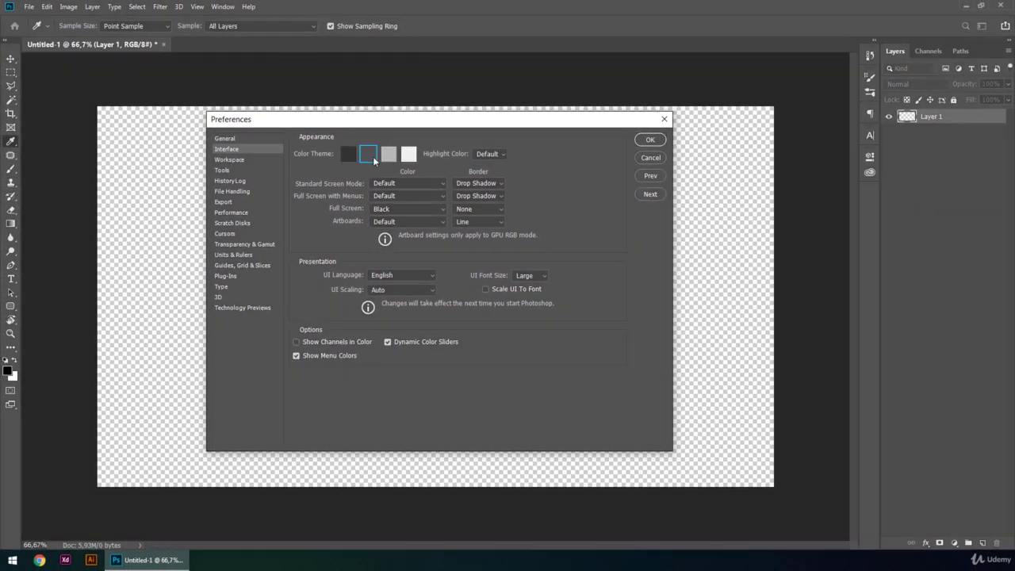
click(389, 150)
click(409, 156)
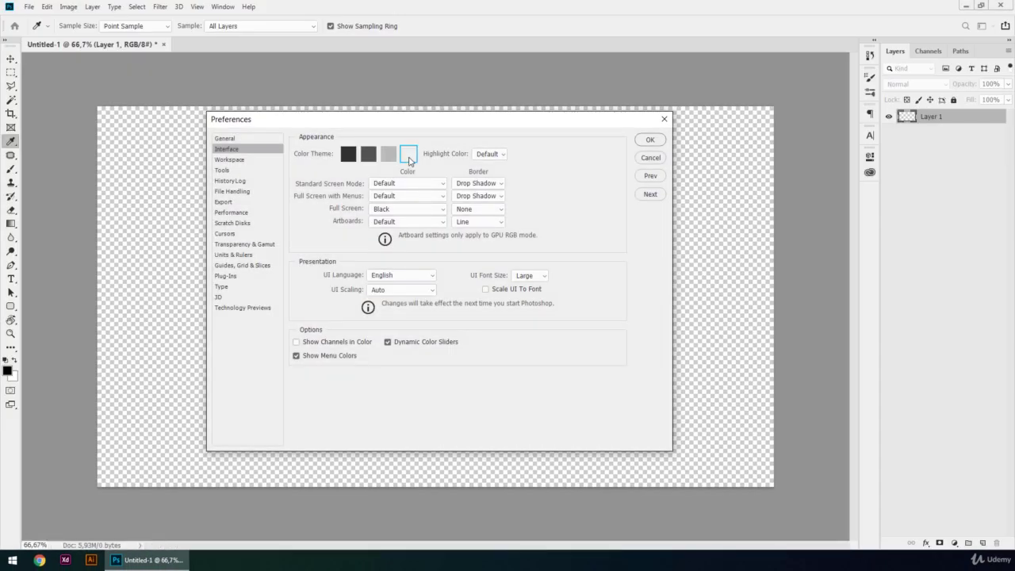
click(390, 156)
click(373, 156)
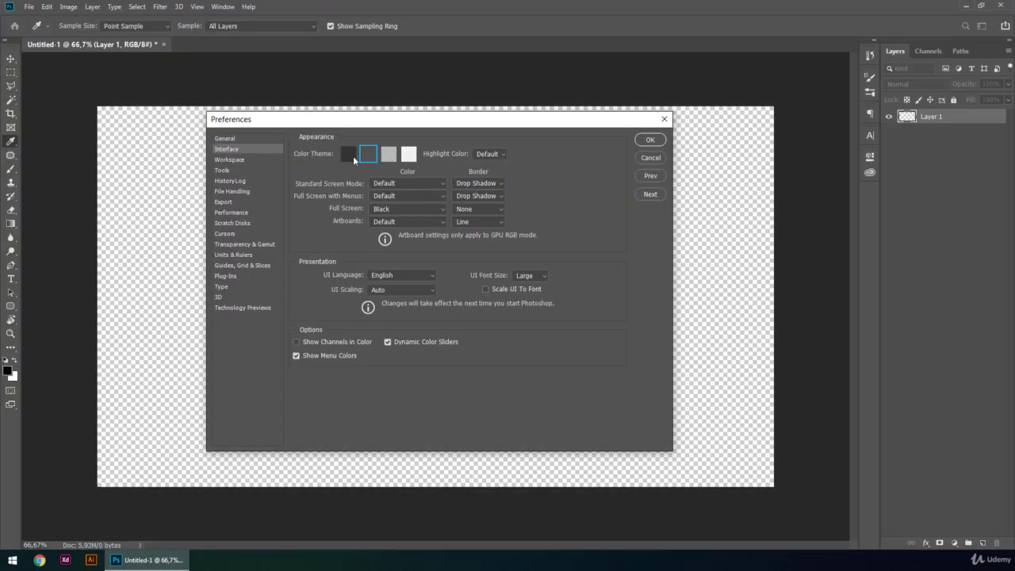
click(351, 156)
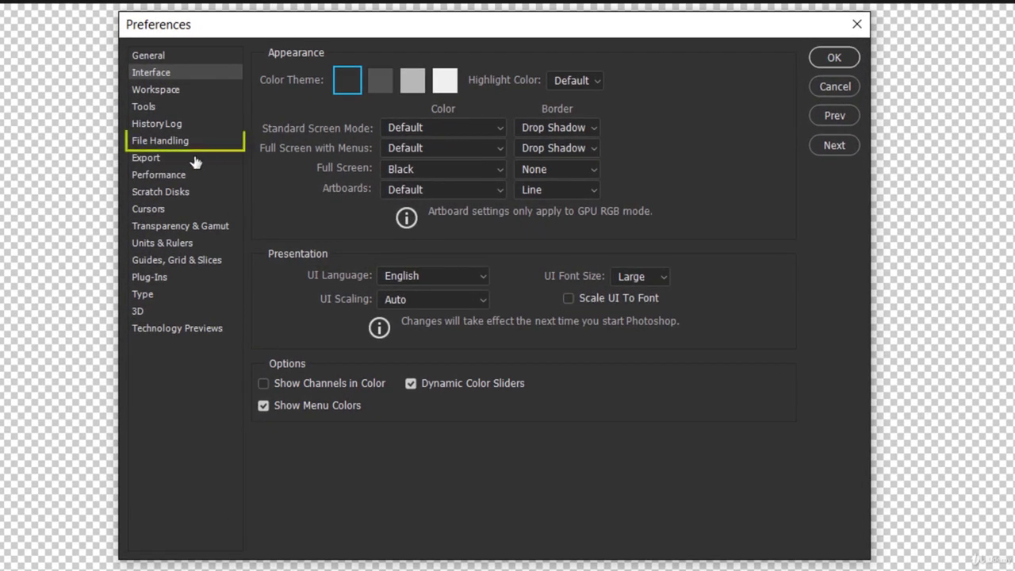
- Set the File Handling preferences to save recovery information automatically every 5 minutes
click(186, 143)
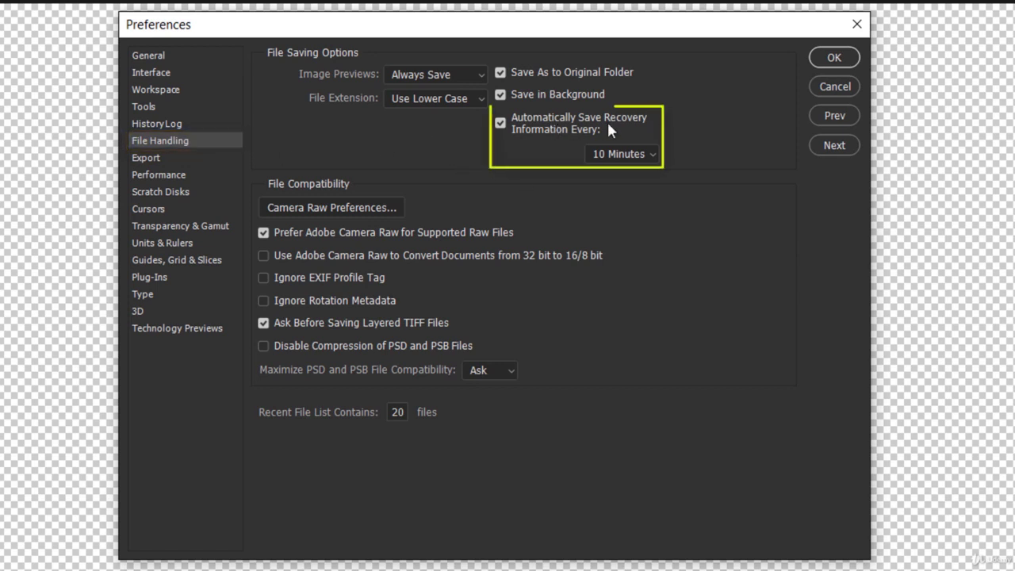
click(649, 154)
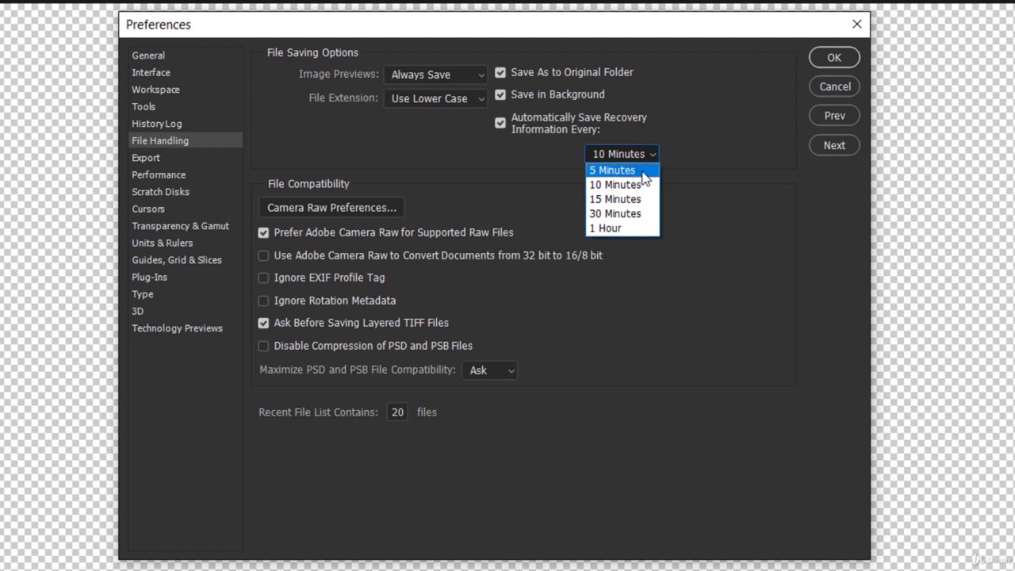
click(644, 171)
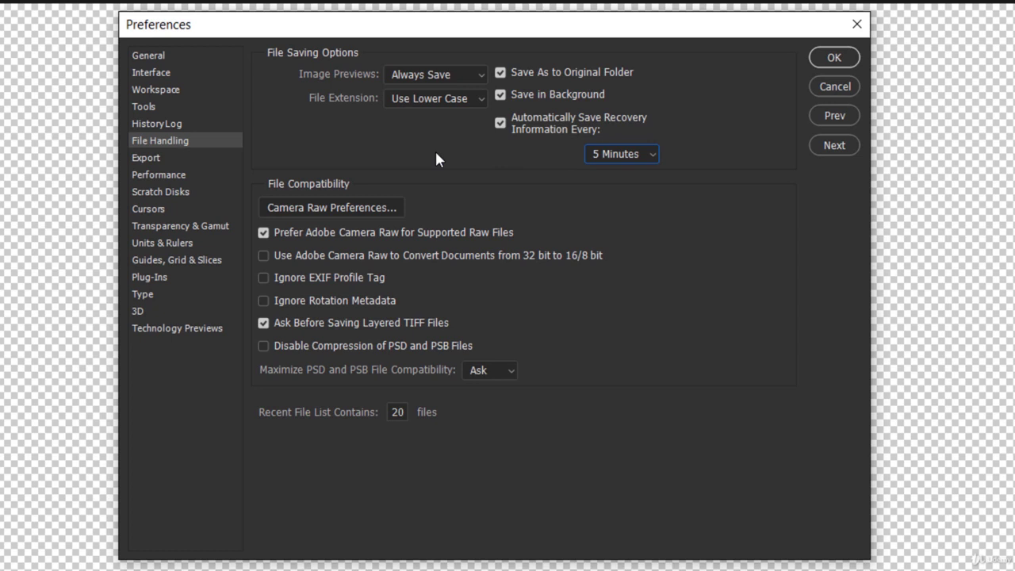
- Raise the memory Photoshop may use to 7887 MB (70%) in the Performance preferences
click(170, 175)
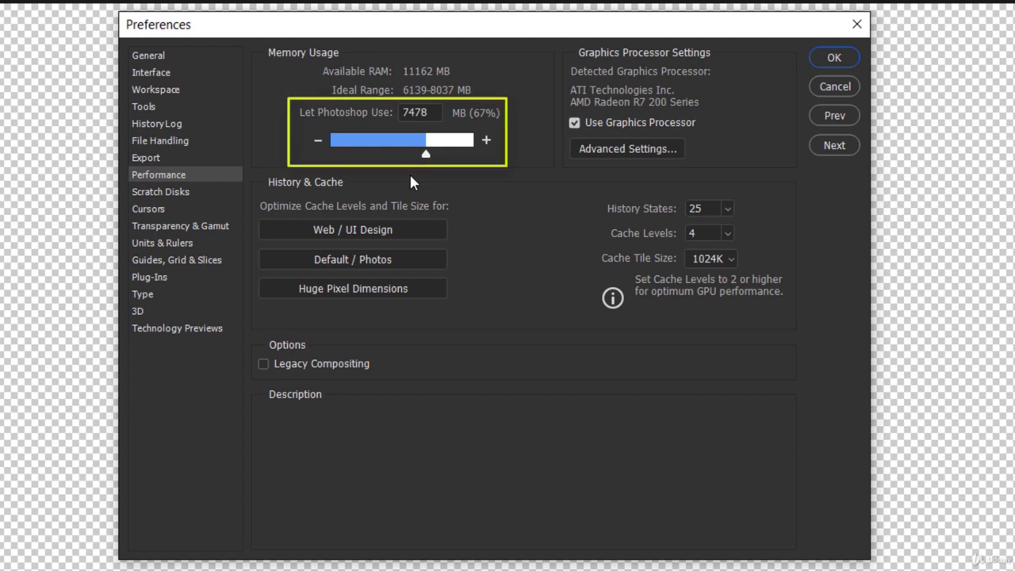
drag(427, 155, 430, 157)
click(436, 116)
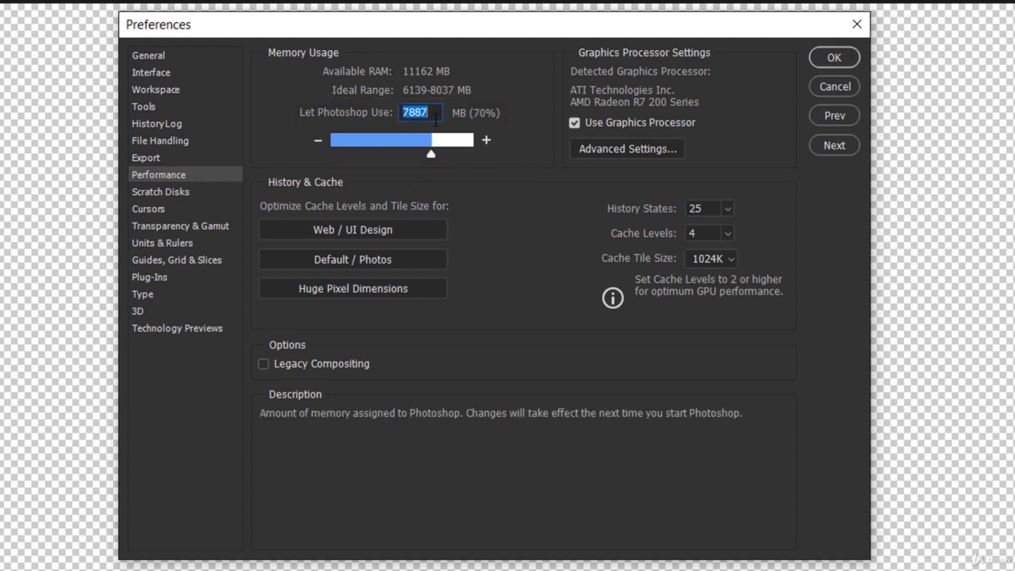
- Optimize the cache levels and tile size for Web / UI Design and adjust the number of history states
click(384, 233)
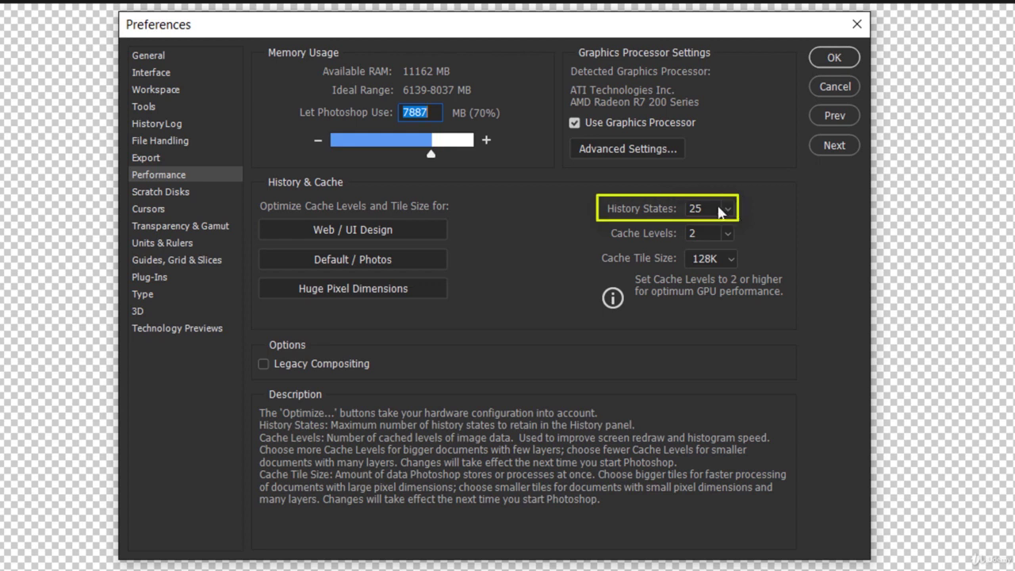
click(727, 233)
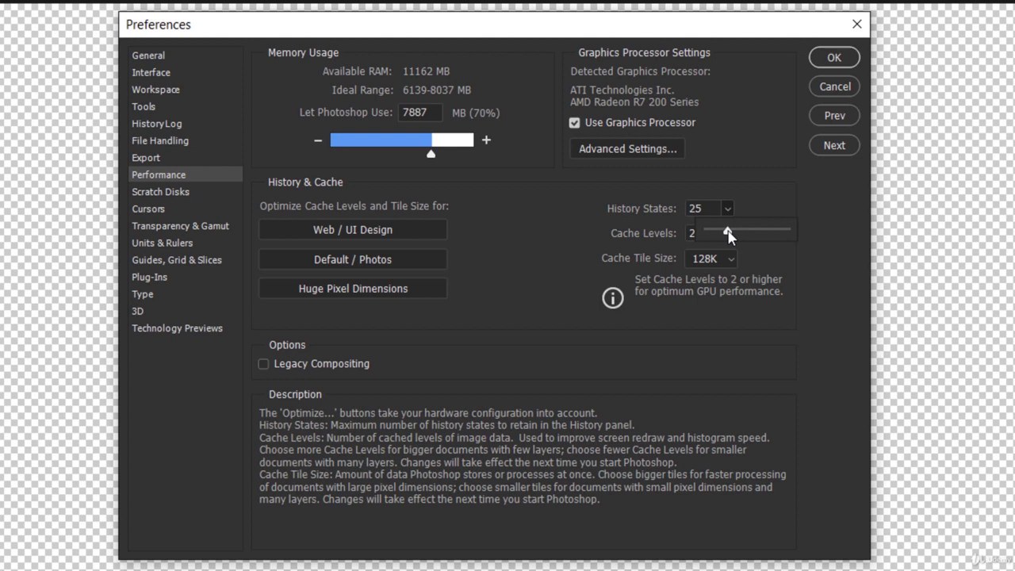
drag(730, 236, 723, 235)
mouse_move(723, 230)
mouse_down()
mouse_move(741, 231)
mouse_move(723, 233)
mouse_up()
click(724, 188)
- Set both the ruler and type units to Pixels, apply the preferences and activate the Move tool
click(175, 244)
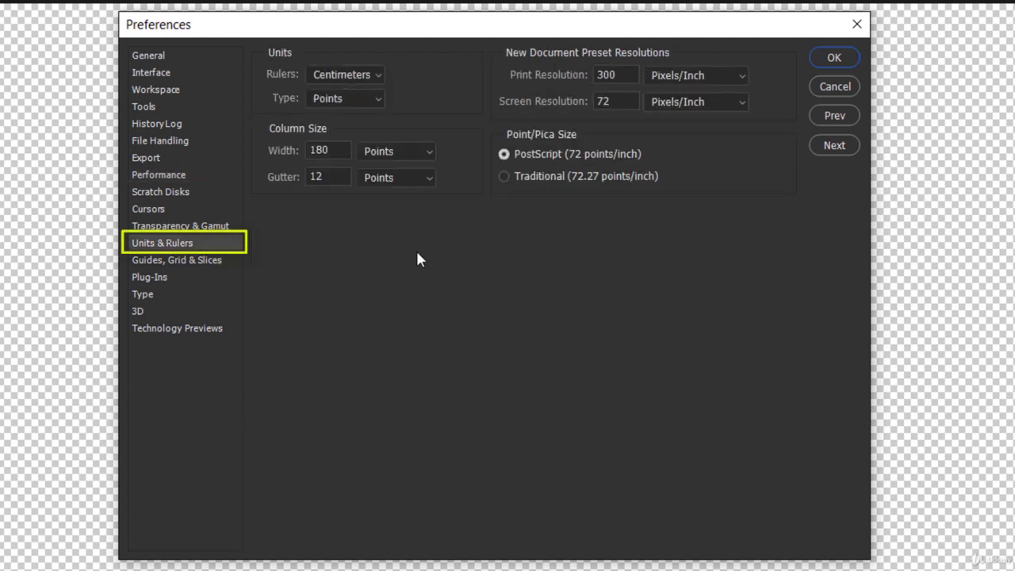
click(379, 74)
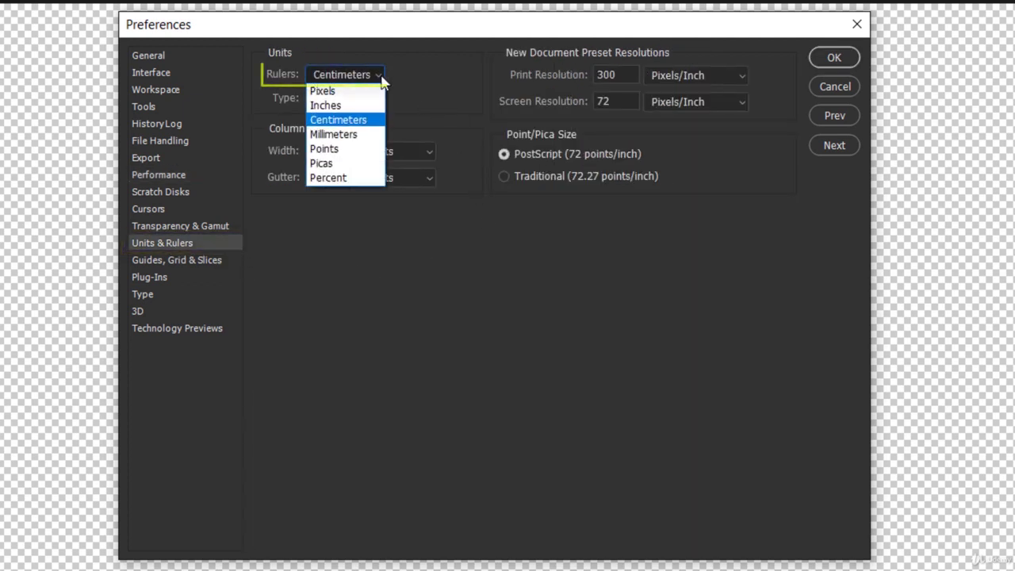
click(380, 92)
click(379, 92)
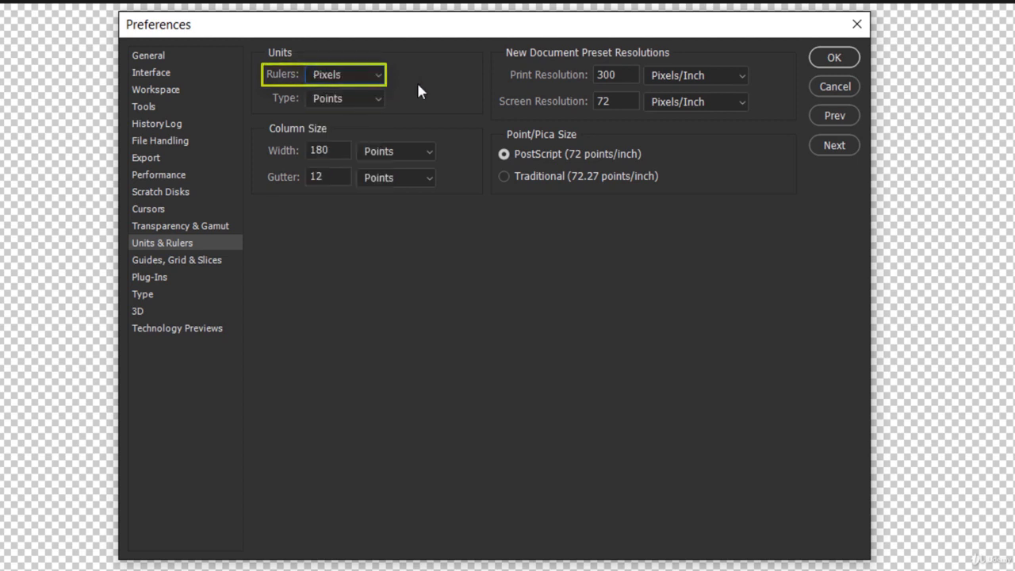
click(378, 99)
click(368, 116)
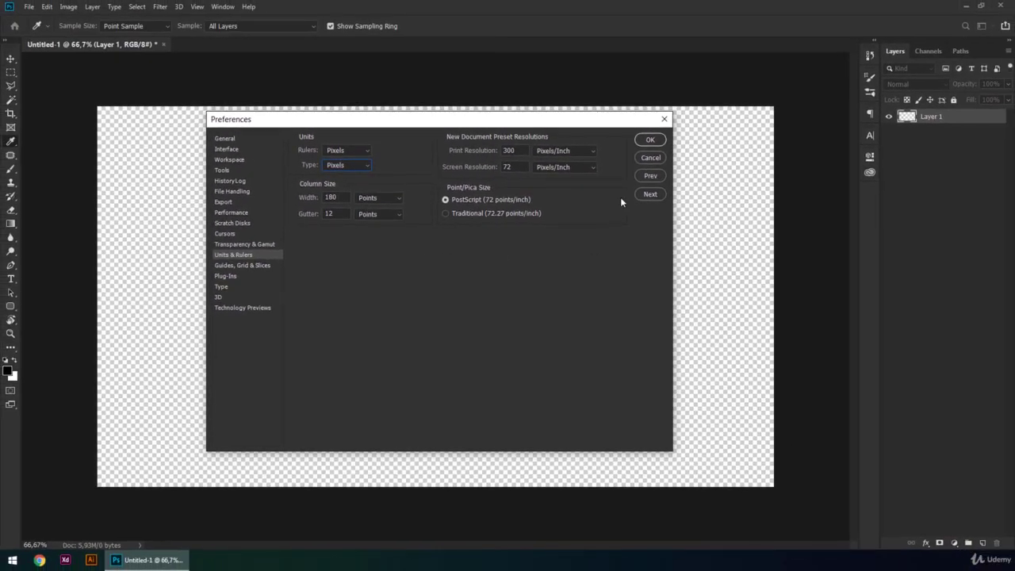
click(648, 140)
key(v)
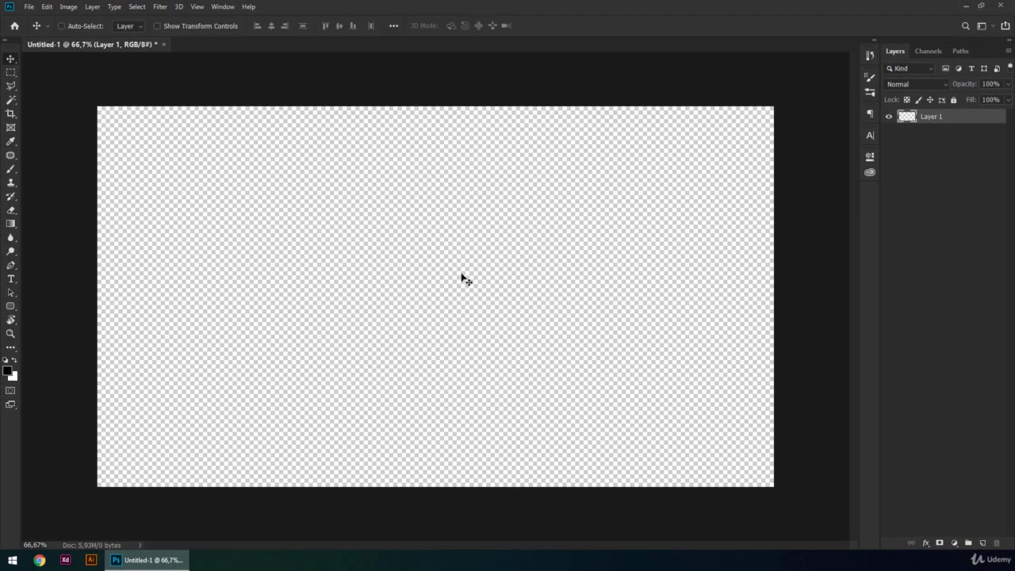